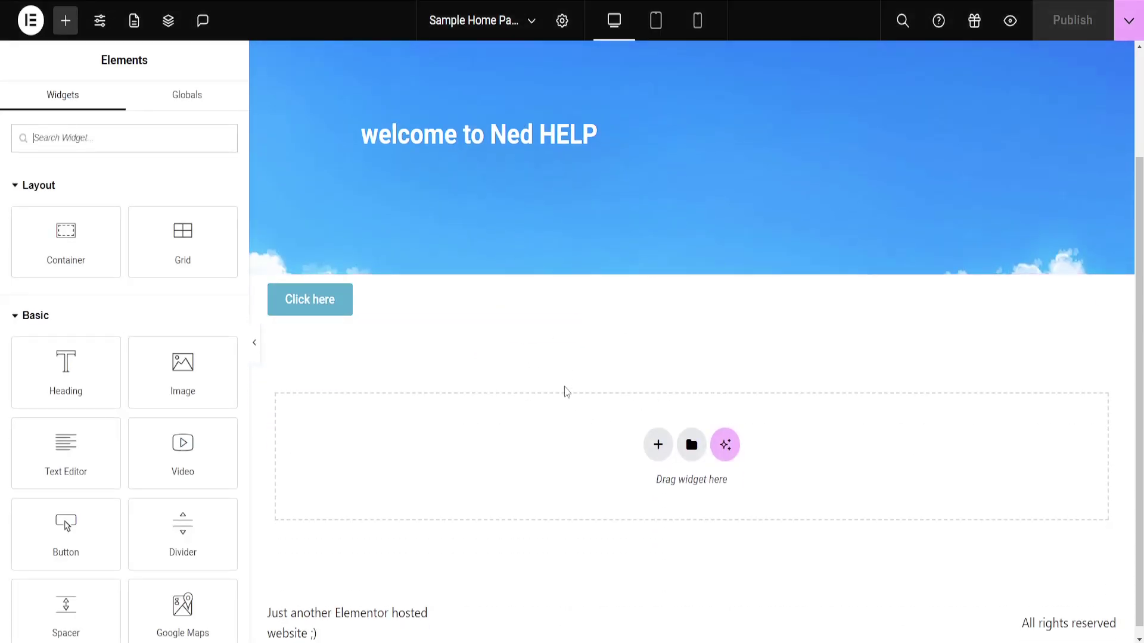
{"action": "scroll", "coordinate": [564, 391], "scroll_direction": "up", "scroll_amount": 2}
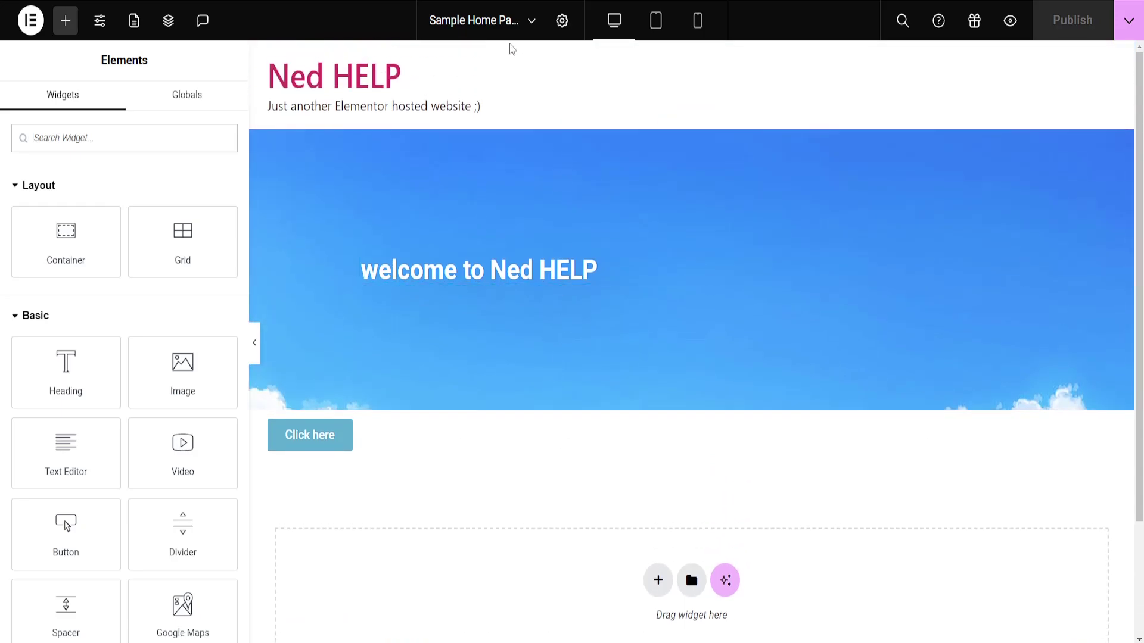
Open the Page Settings panel for the Sample Home Page
{"action": "left_click", "coordinate": [486, 25]}
{"action": "left_click", "coordinate": [487, 25]}
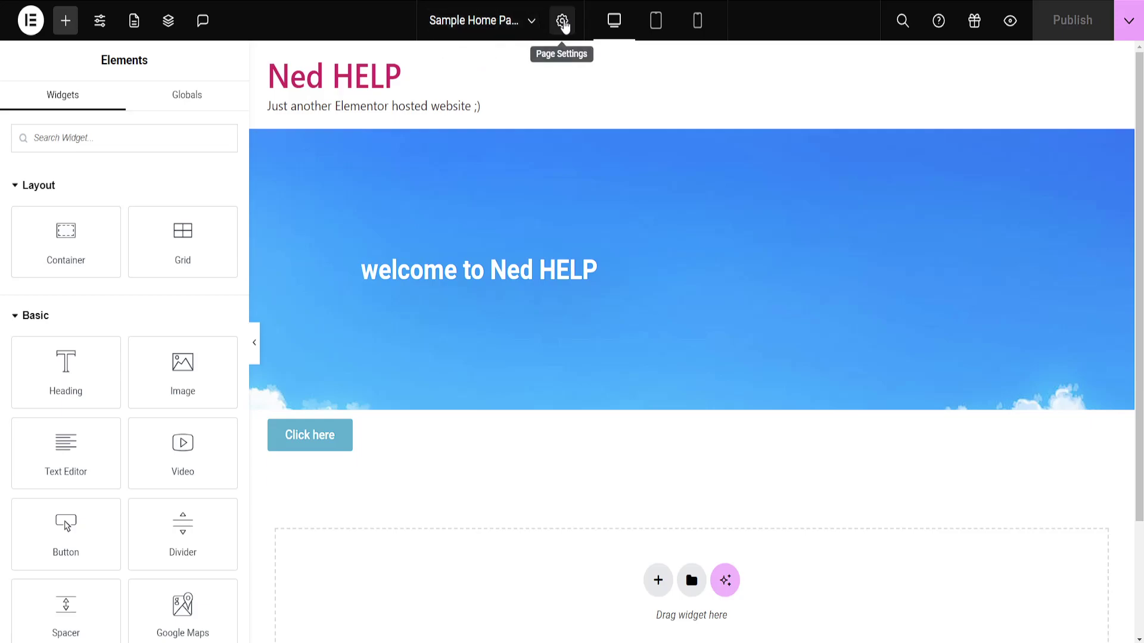
{"action": "left_click", "coordinate": [562, 26]}
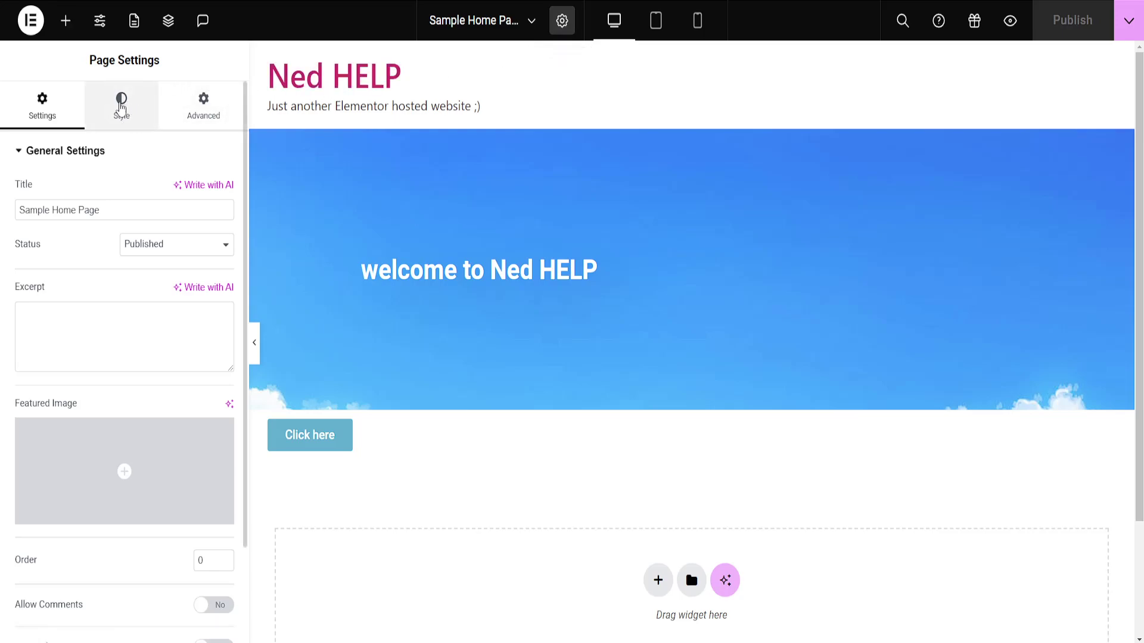
Set the page body's Background Type to Classic in the Style options
{"action": "left_click", "coordinate": [119, 108]}
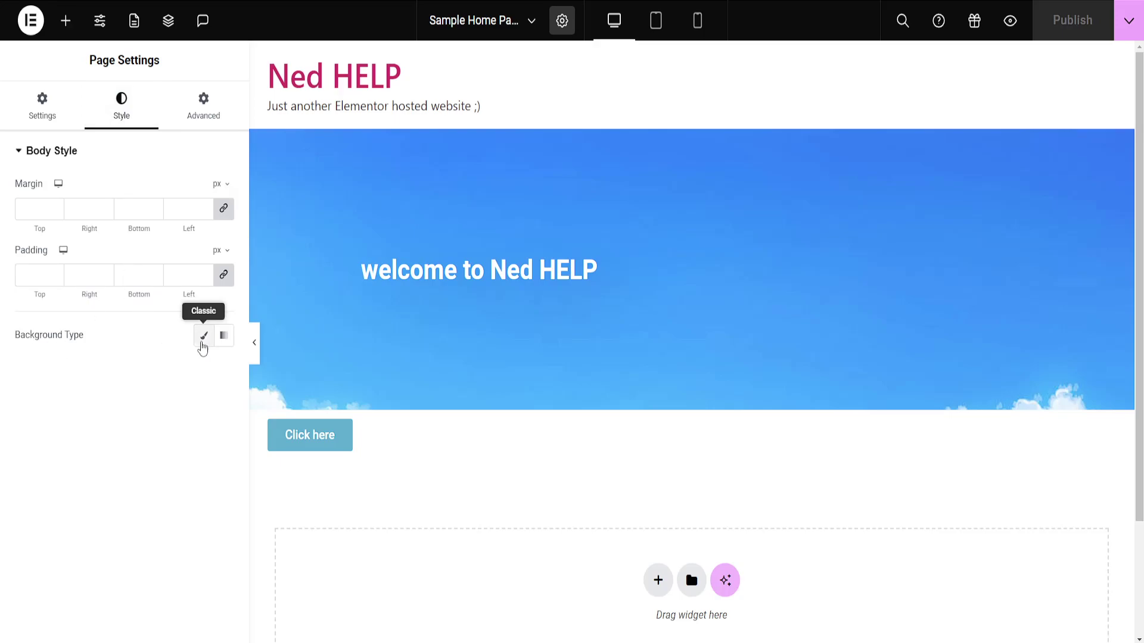
{"action": "left_click", "coordinate": [204, 348]}
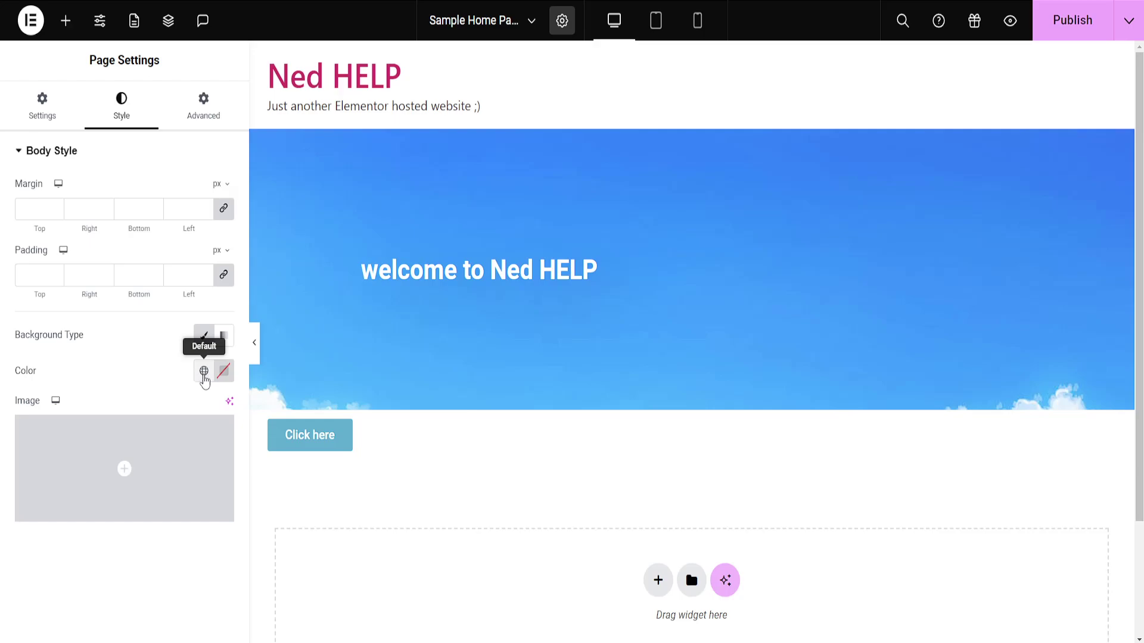
Apply the global Primary colour (#6EC1E4) as the page body background
{"action": "left_click", "coordinate": [205, 380]}
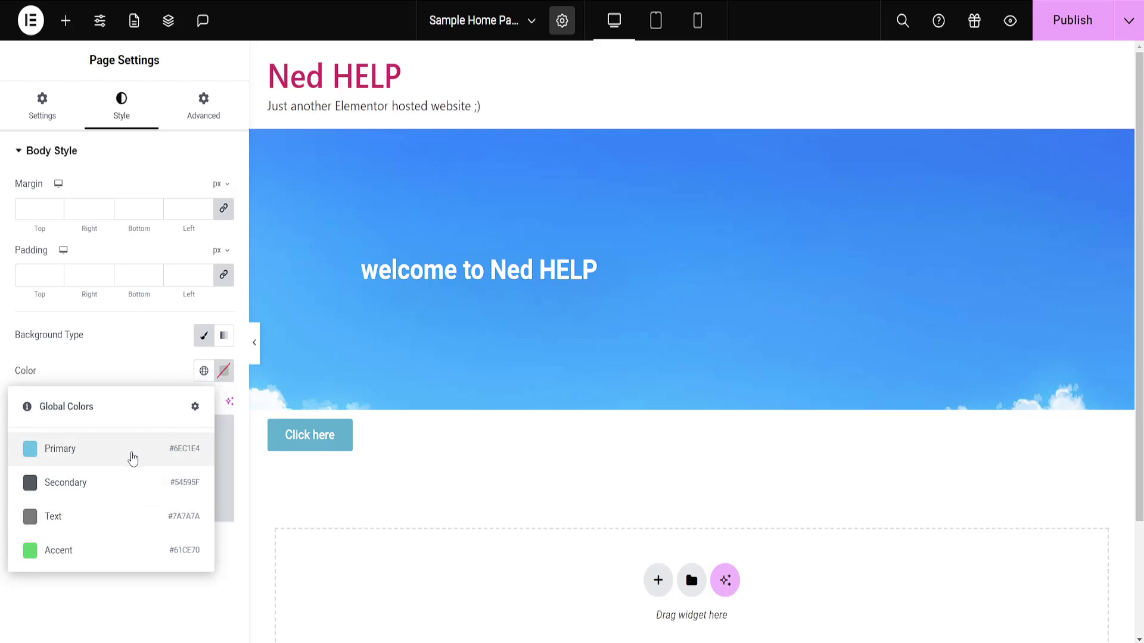
{"action": "left_click", "coordinate": [109, 460]}
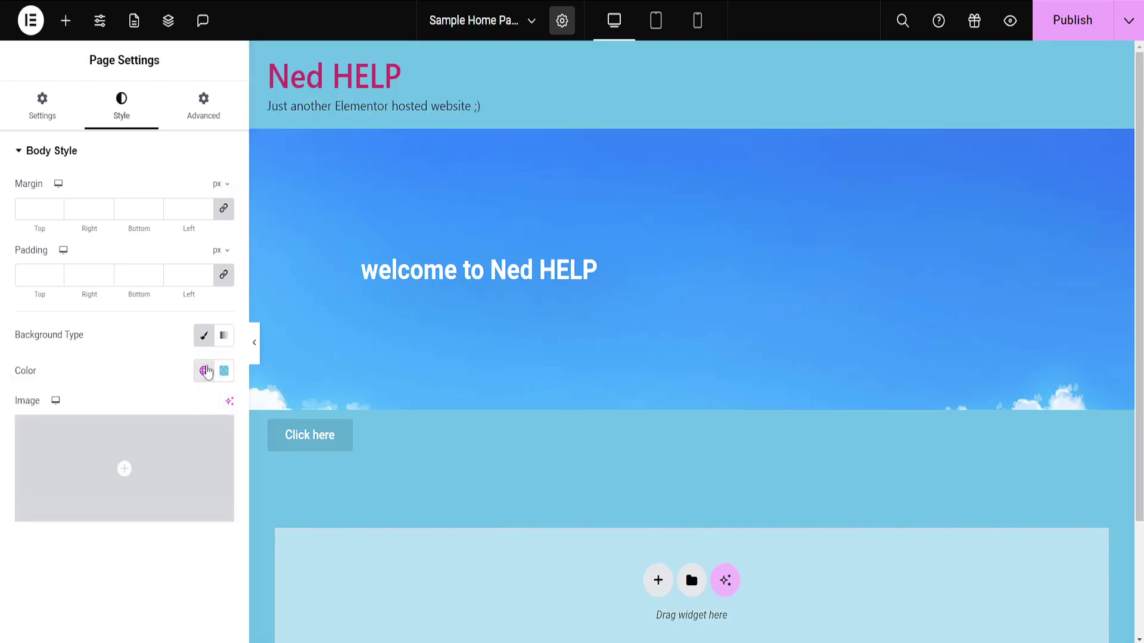
{"action": "left_click", "coordinate": [207, 372]}
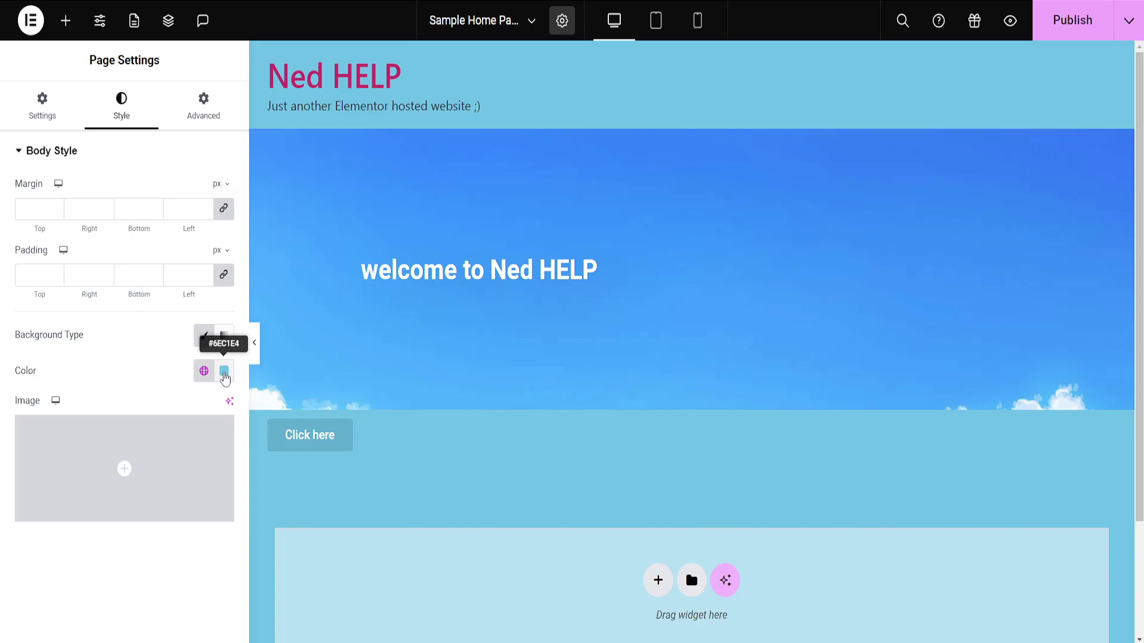
Change the body background to custom dark teal #085778 and publish the page
{"action": "left_click", "coordinate": [223, 375]}
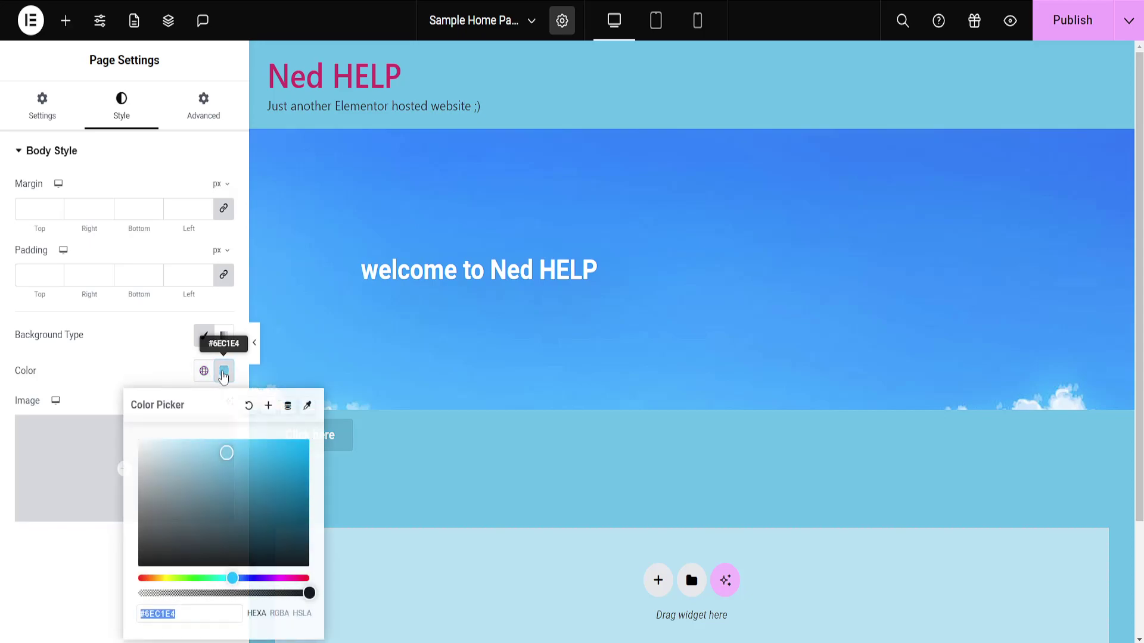
{"action": "mouse_move", "coordinate": [227, 456]}
{"action": "left_mouse_down"}
{"action": "mouse_move", "coordinate": [271, 454]}
{"action": "mouse_move", "coordinate": [298, 507]}
{"action": "left_mouse_up"}
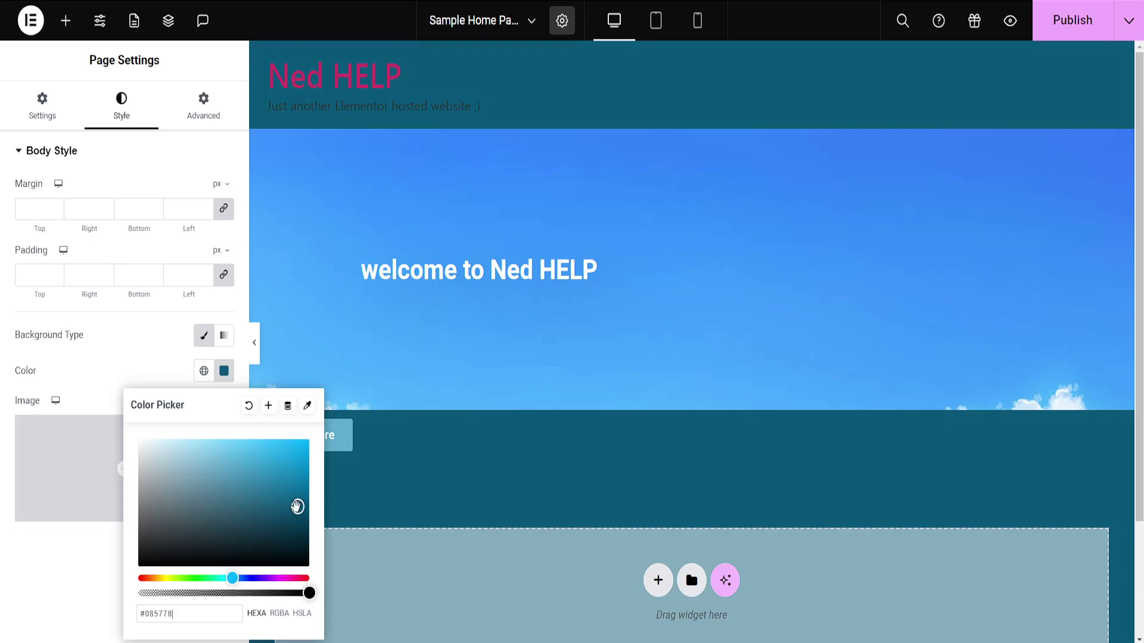
{"action": "left_click", "coordinate": [106, 375]}
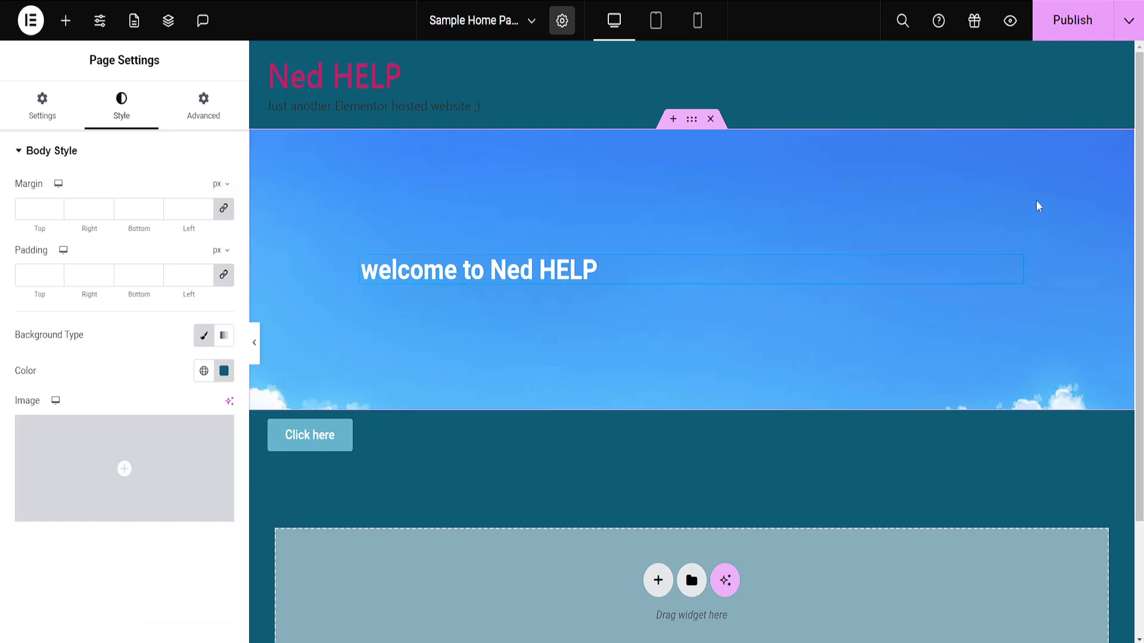
{"action": "left_click", "coordinate": [1068, 27]}
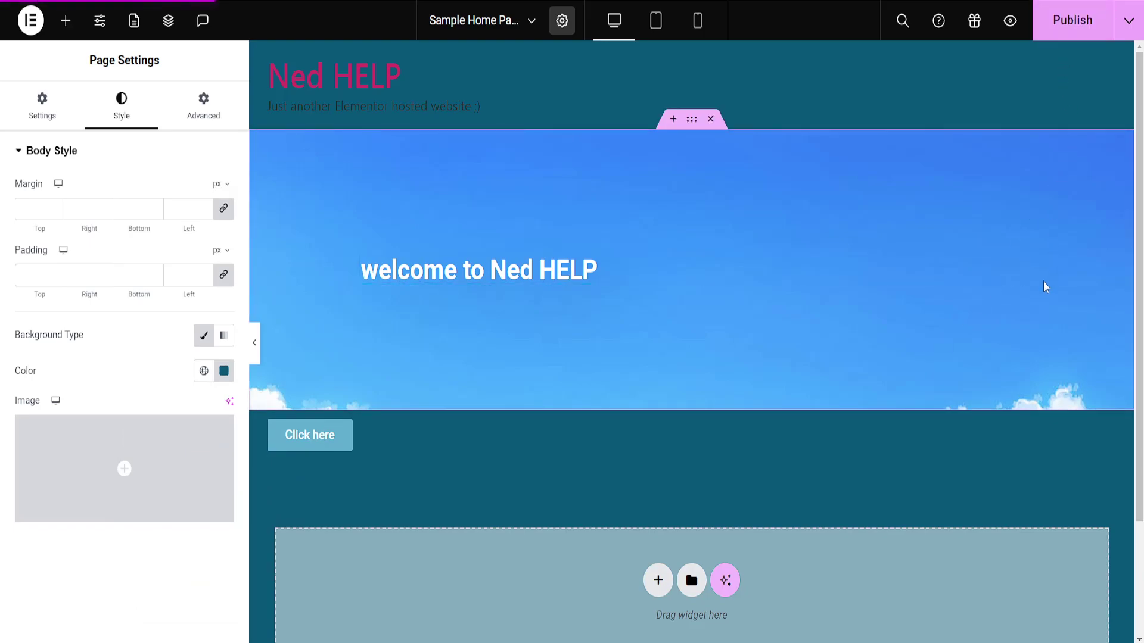